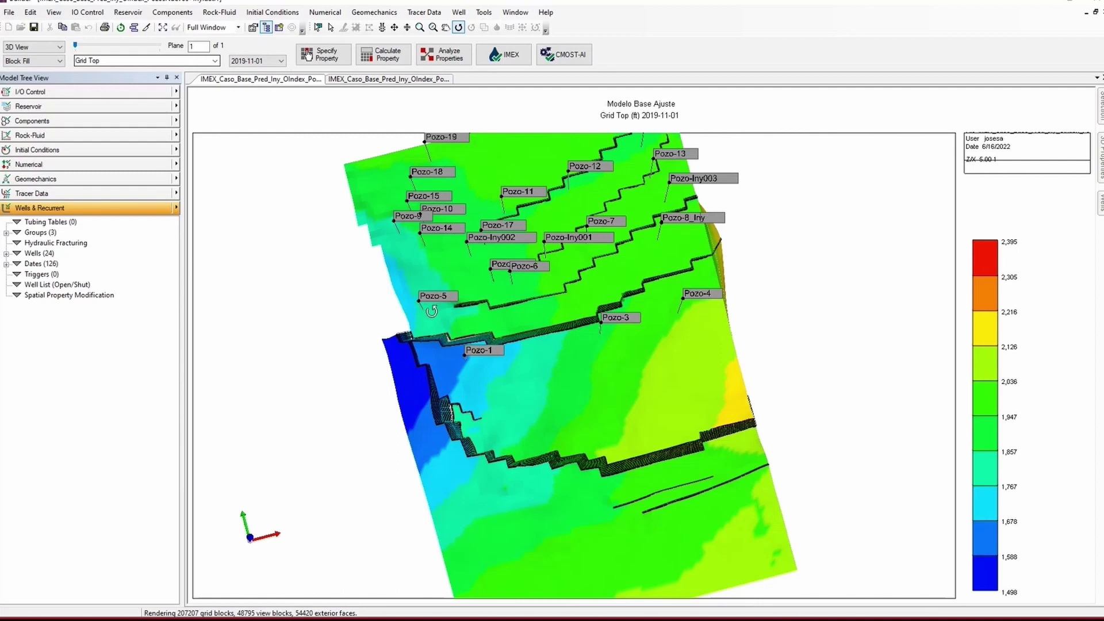
- Show the reservoir grid in the IJ-2D areal view and enter grid editing with the limited option that preserves most data
{"action": "left_click_drag", "start_coordinate": [546, 399], "coordinate": [543, 425]}
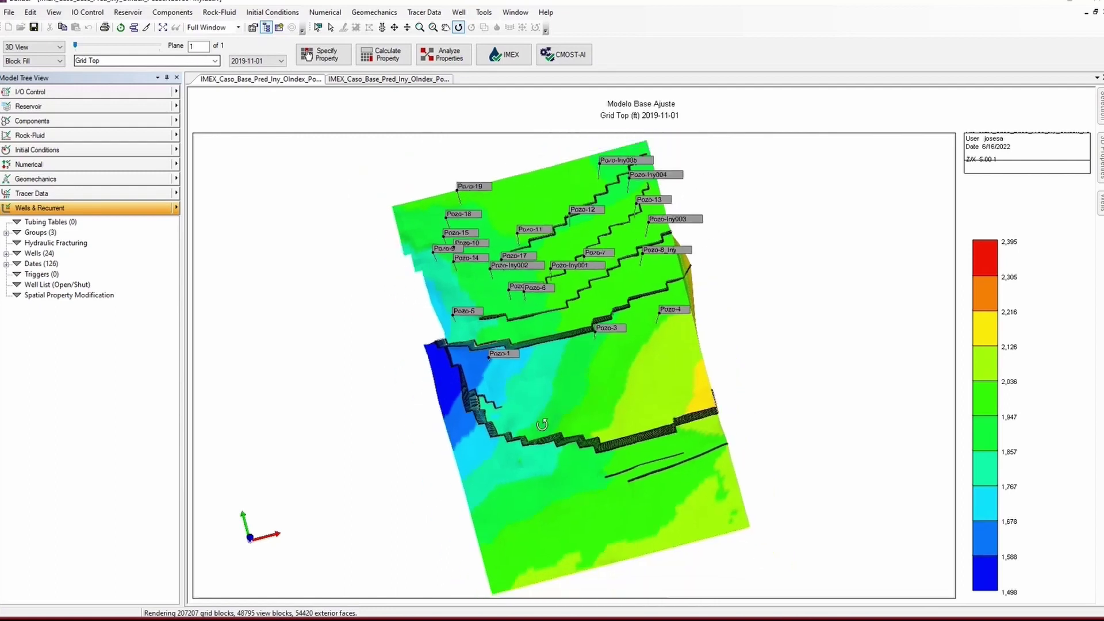
{"action": "left_click_drag", "start_coordinate": [647, 524], "coordinate": [389, 409]}
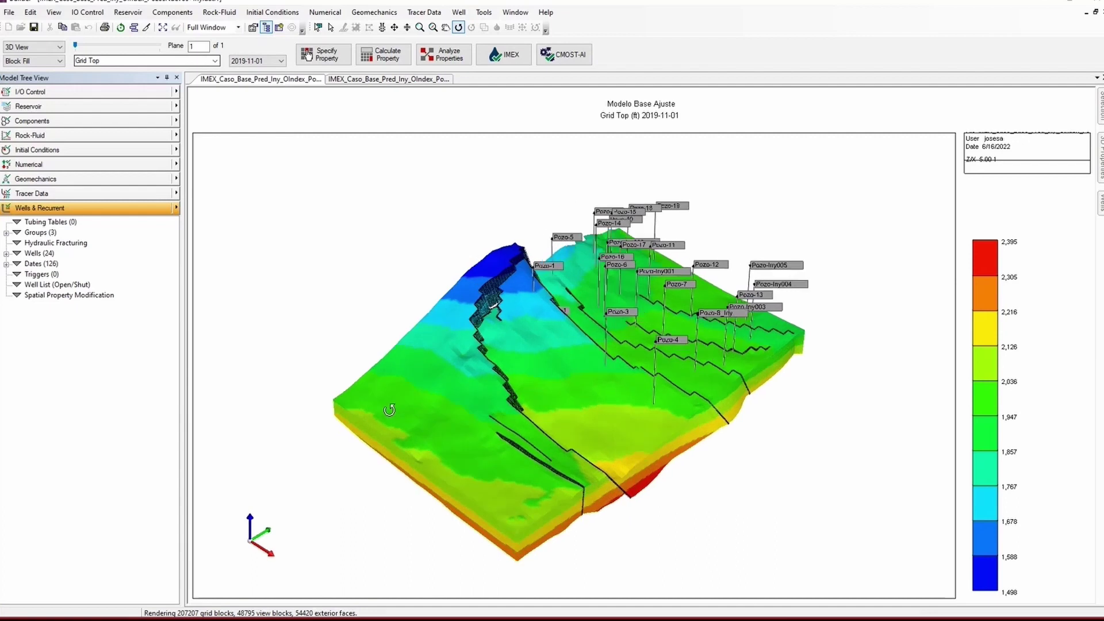
{"action": "left_click_drag", "start_coordinate": [307, 378], "coordinate": [572, 578]}
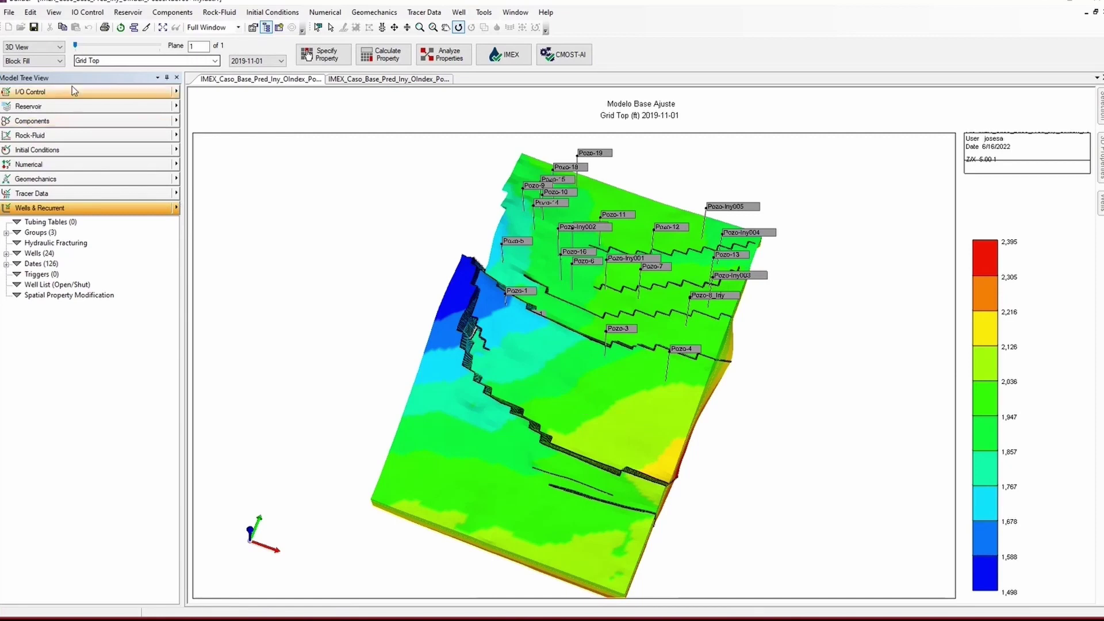
{"action": "left_click", "coordinate": [38, 49]}
{"action": "left_click", "coordinate": [25, 63]}
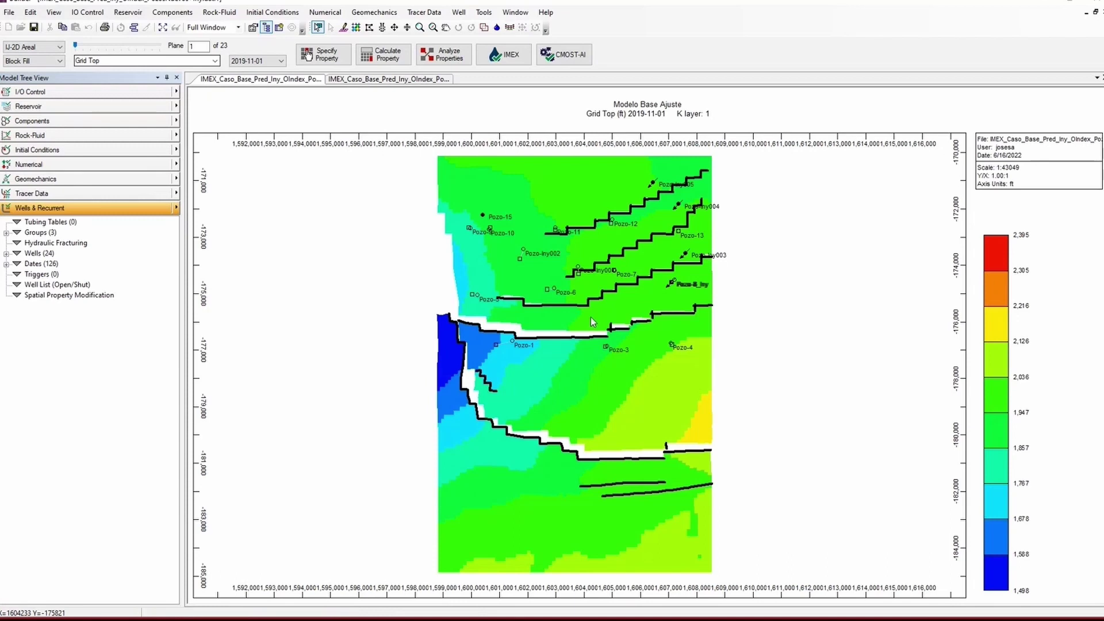
{"action": "left_click", "coordinate": [343, 28]}
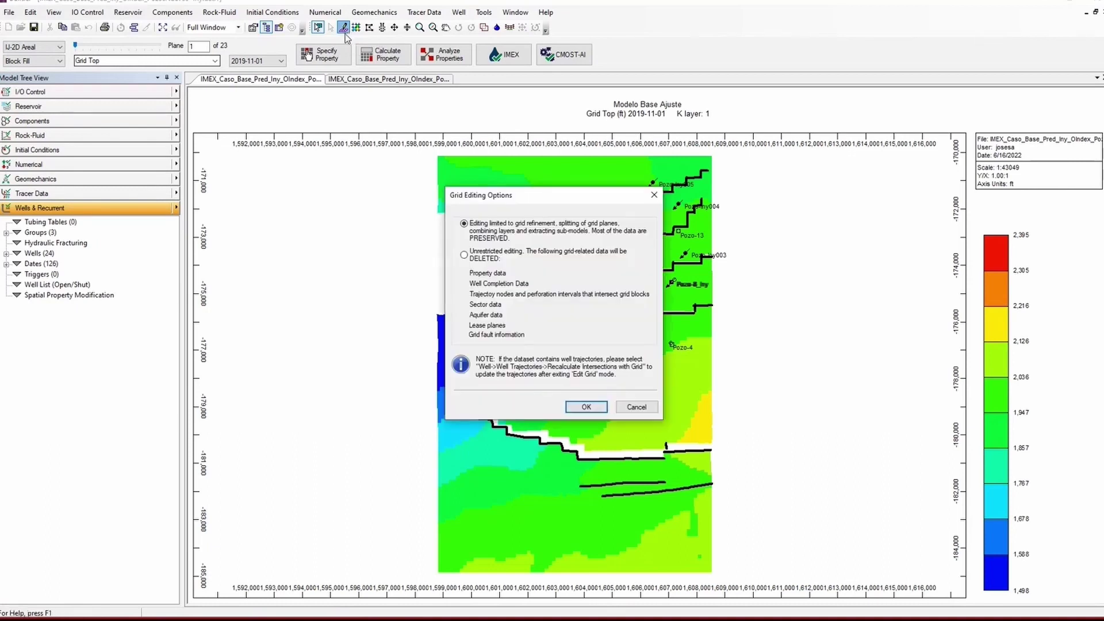
{"action": "left_click", "coordinate": [591, 406]}
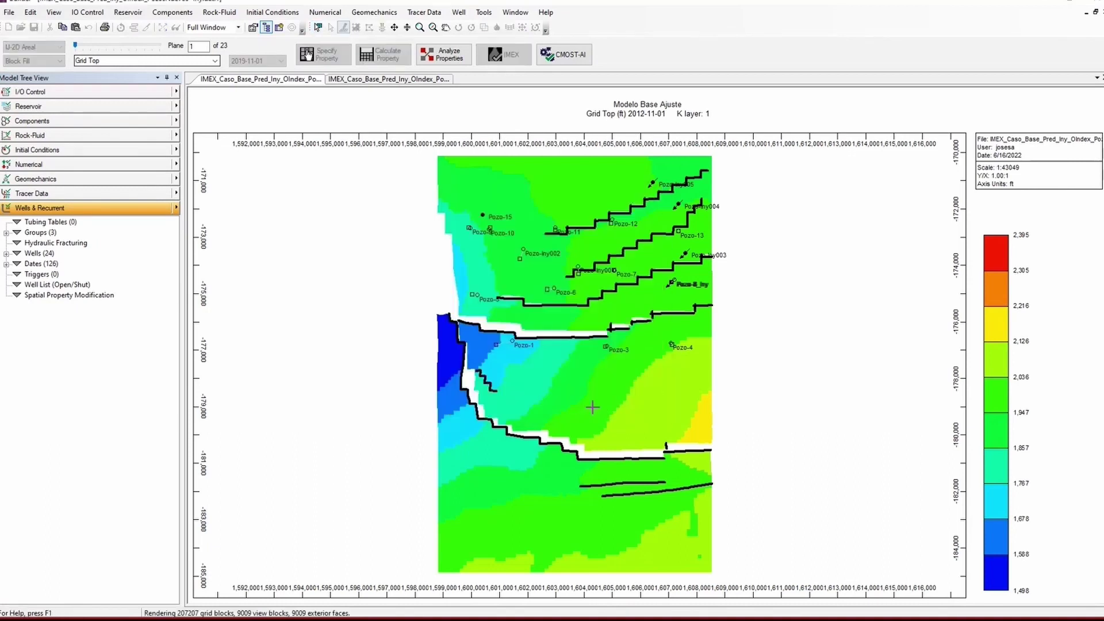
- Set the Extract SubModel ranges to I 1 to 40 and J 70 to 105, with all layers K 1 to 23
{"action": "left_click", "coordinate": [129, 12]}
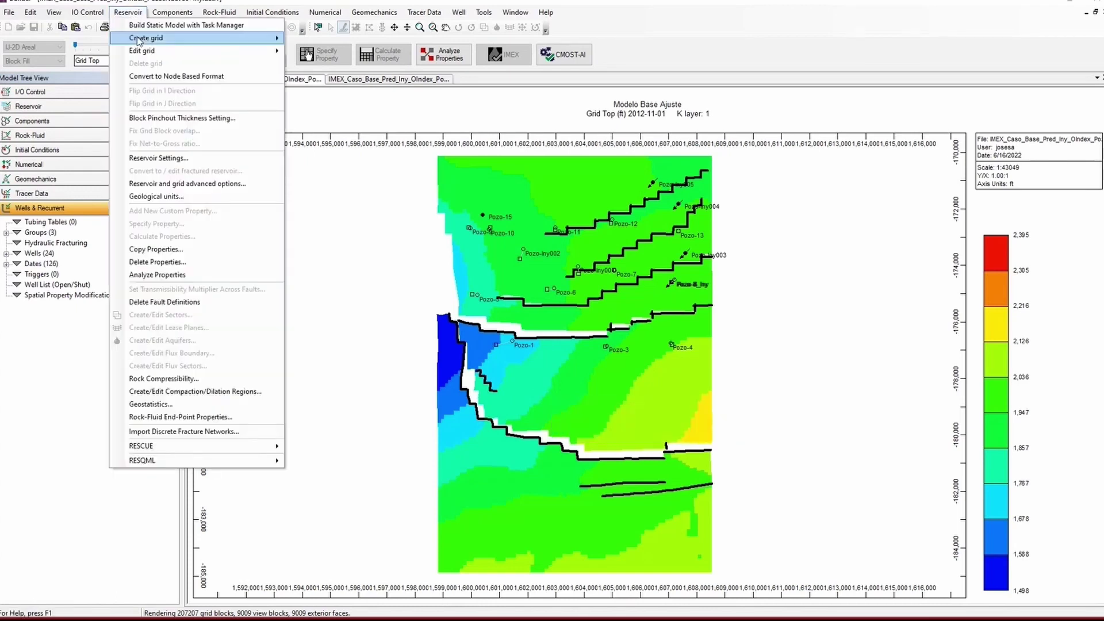
{"action": "mouse_move", "coordinate": [140, 54]}
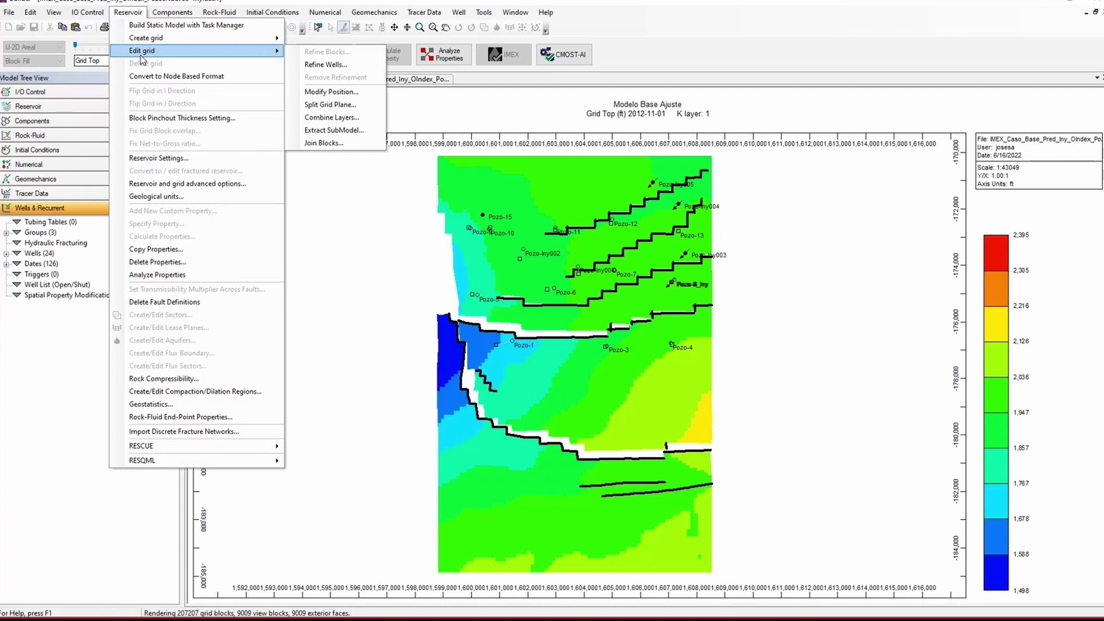
{"action": "left_click", "coordinate": [370, 134]}
{"action": "left_click_drag", "start_coordinate": [257, 101], "coordinate": [312, 171]}
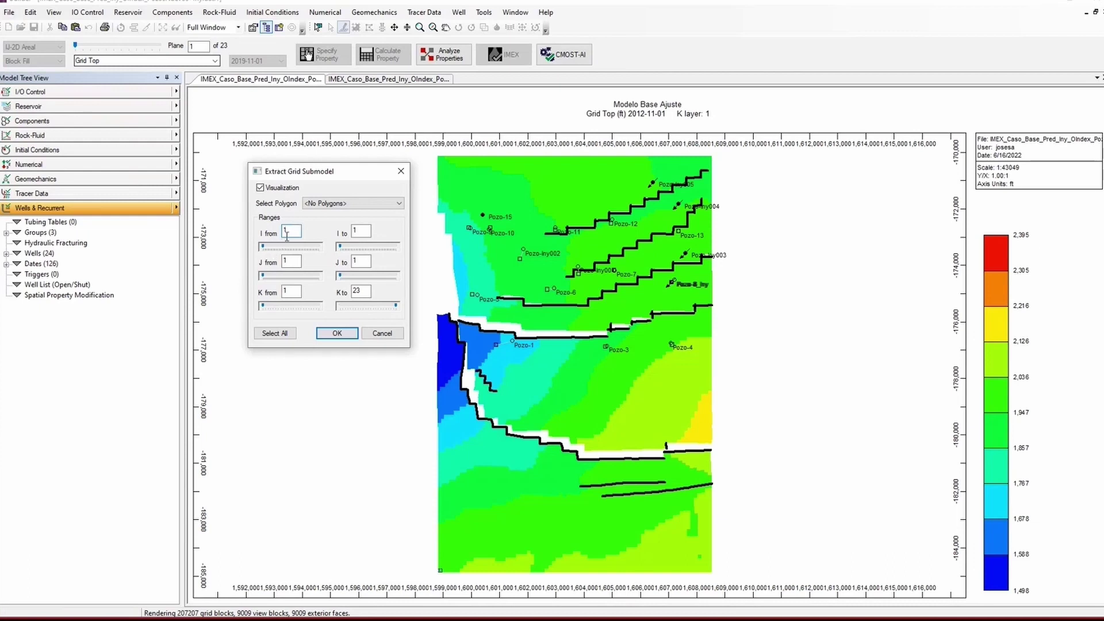
{"action": "key", "text": "Tab"}
{"action": "type", "text": "40"}
{"action": "key", "text": "Tab"}
{"action": "type", "text": "70"}
{"action": "left_click", "coordinate": [356, 259]}
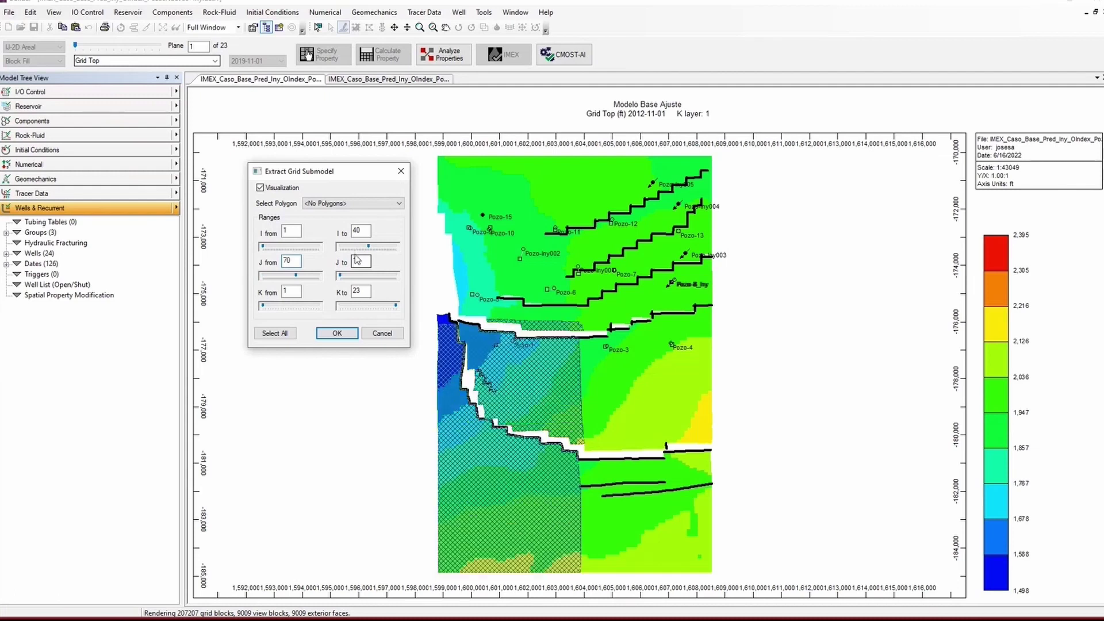
{"action": "type", "text": "05"}
{"action": "left_click", "coordinate": [298, 293]}
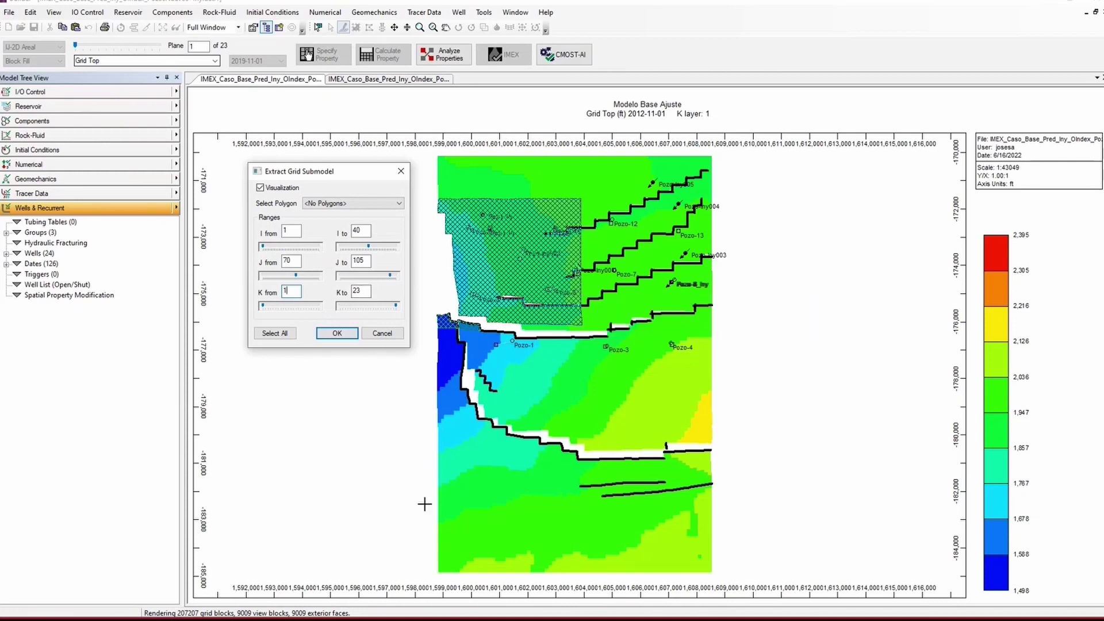
- Run the submodel extraction for the chosen I, J and K ranges and accept the aquifer deletion notice
{"action": "mouse_move", "coordinate": [561, 367]}
{"action": "left_click", "coordinate": [337, 333]}
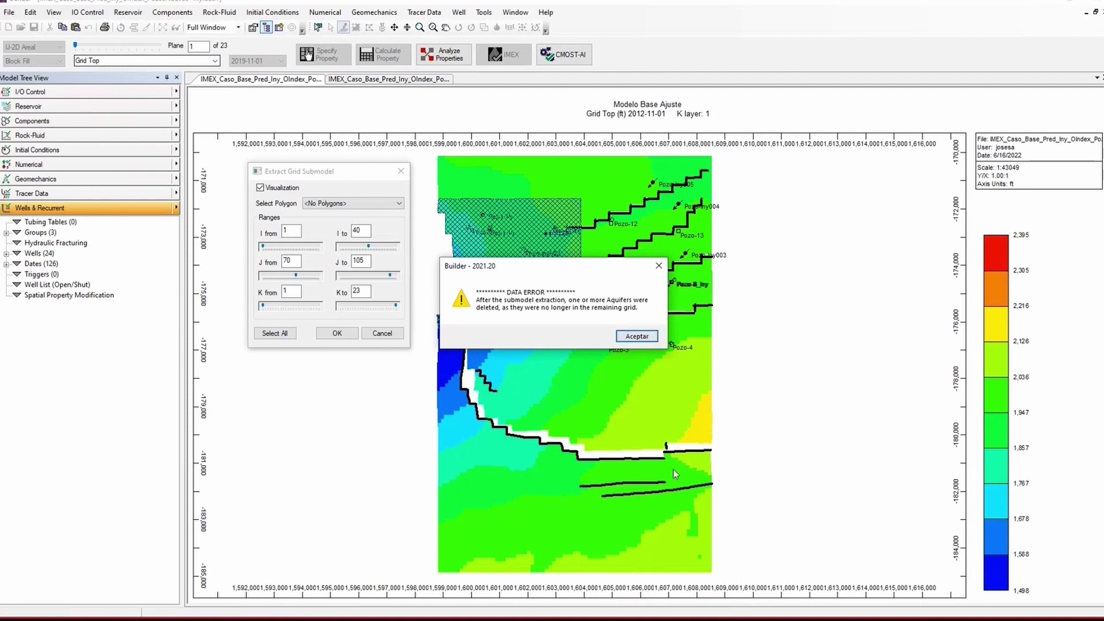
{"action": "left_click", "coordinate": [637, 337]}
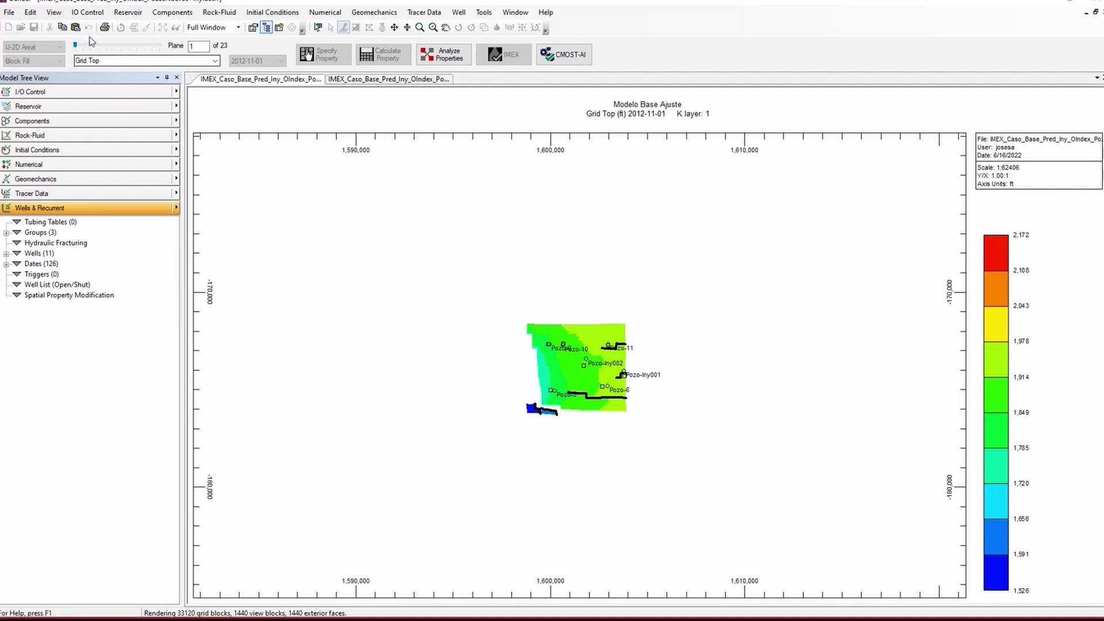
- Display the extracted submodel in 3D View and rotate it to inspect its shape and faults
{"action": "left_click", "coordinate": [36, 48]}
{"action": "left_click", "coordinate": [20, 57]}
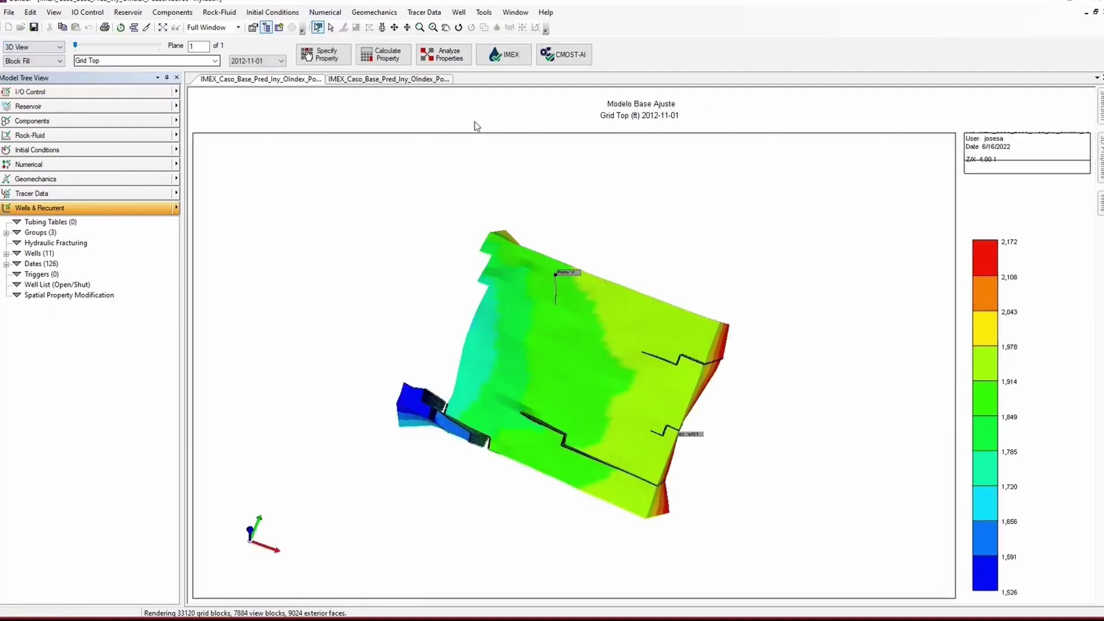
{"action": "left_click", "coordinate": [458, 27]}
{"action": "left_click_drag", "start_coordinate": [456, 161], "coordinate": [396, 476]}
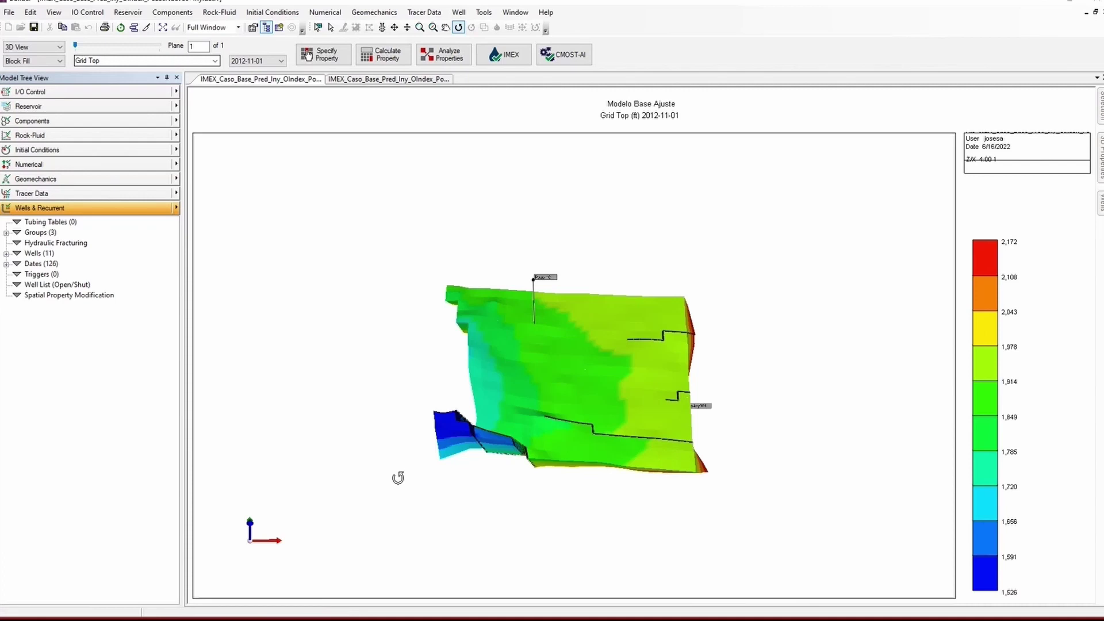
{"action": "left_click_drag", "start_coordinate": [434, 510], "coordinate": [363, 446]}
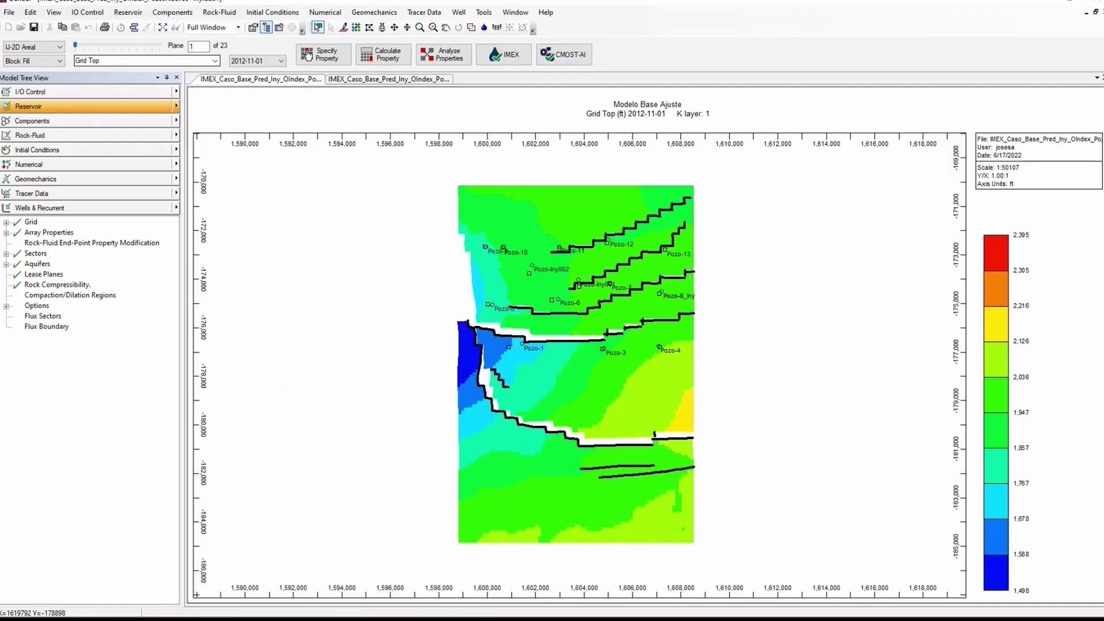
- Draw a closed nine-point polygon on the full model's areal map, enclosing the wells between Pozo-9, Pozo-5, Pozo-7 and Pozo-12
{"action": "left_click", "coordinate": [419, 27]}
{"action": "left_click_drag", "start_coordinate": [400, 171], "coordinate": [799, 403]}
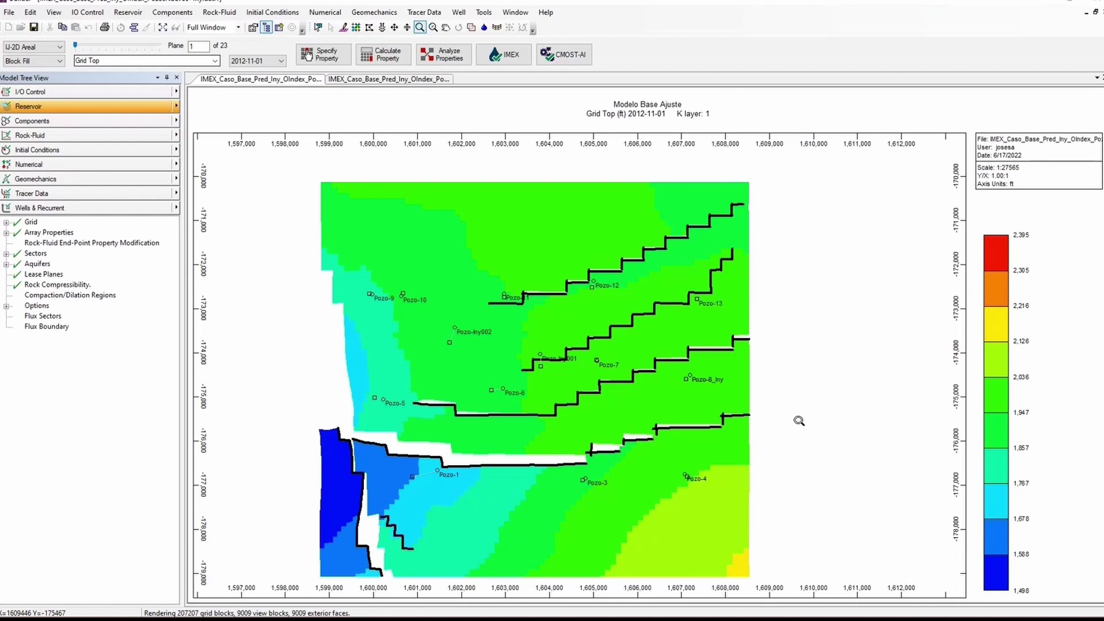
{"action": "left_click", "coordinate": [369, 27]}
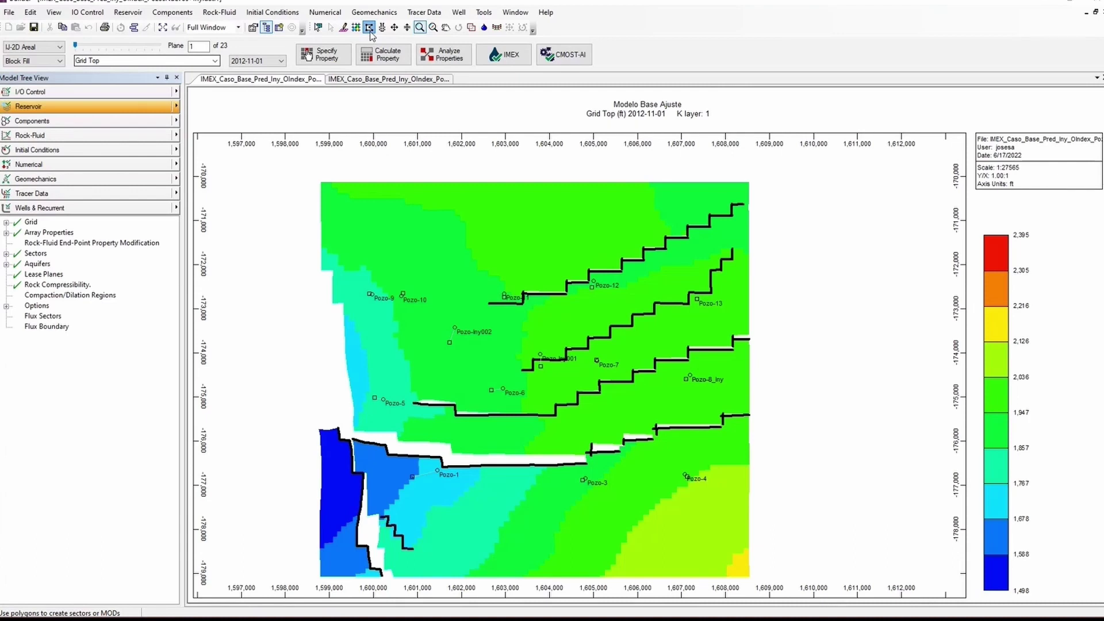
{"action": "left_click_drag", "start_coordinate": [503, 94], "coordinate": [847, 171]}
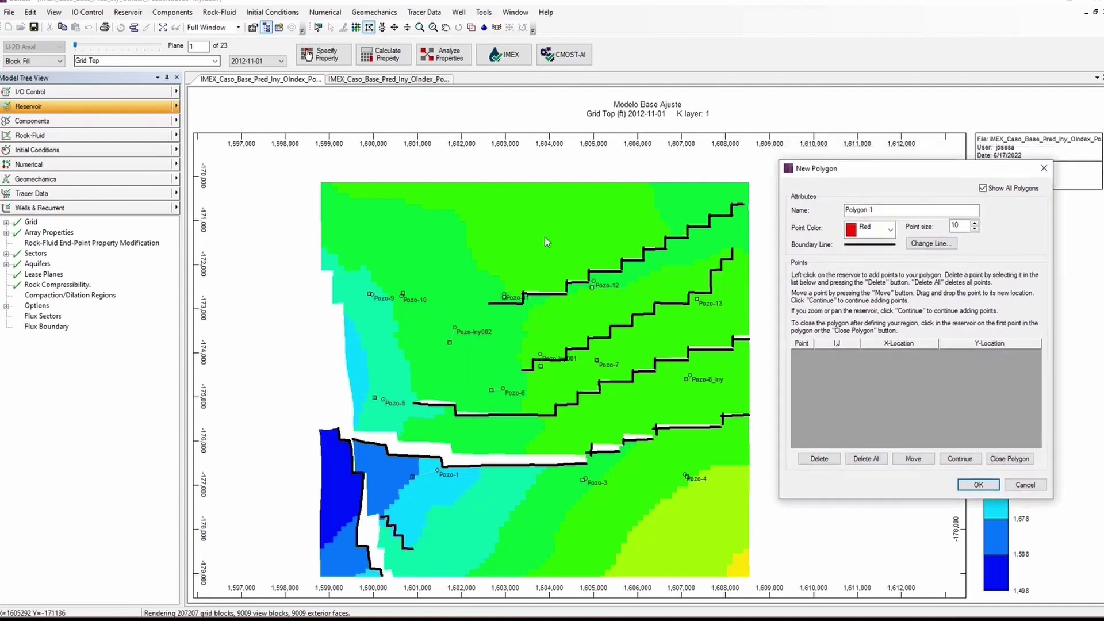
{"action": "left_click", "coordinate": [426, 241]}
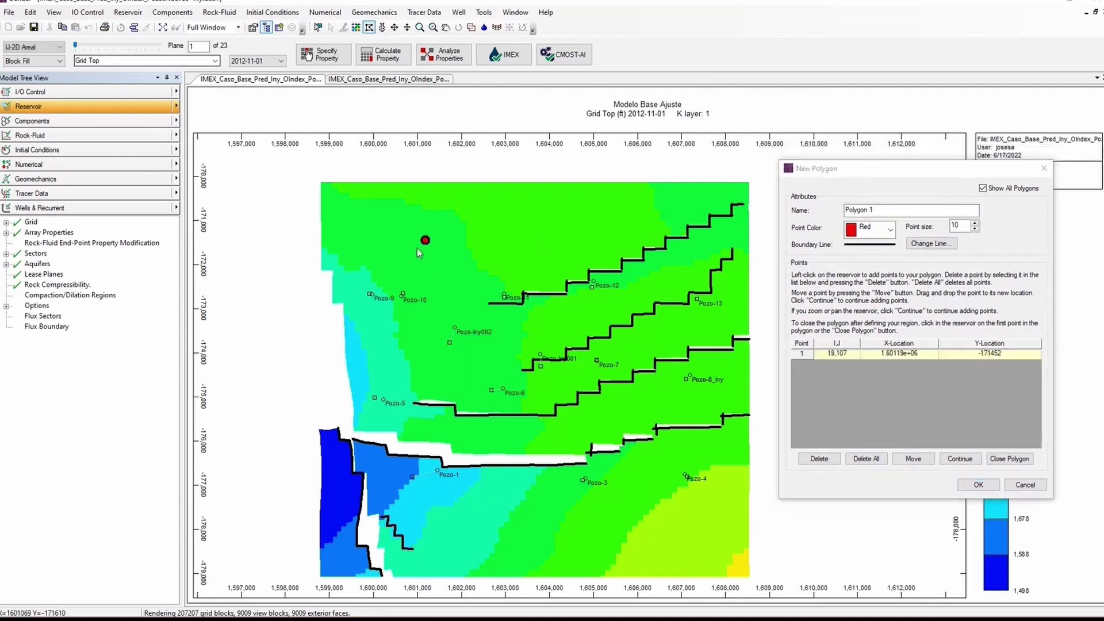
{"action": "left_click", "coordinate": [340, 288]}
{"action": "left_click", "coordinate": [353, 393]}
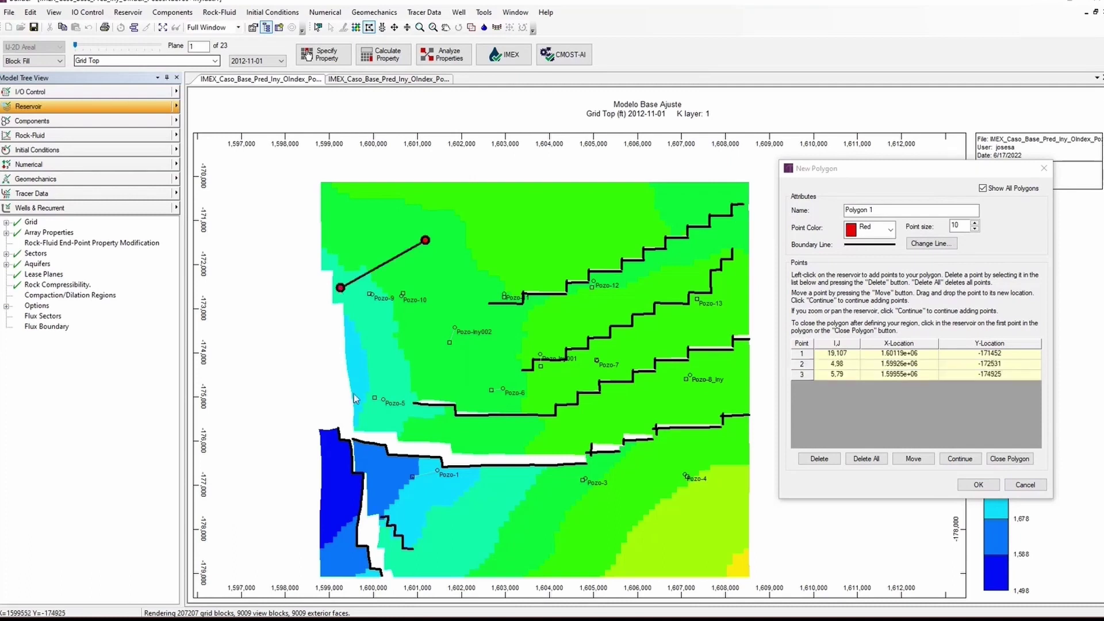
{"action": "left_click", "coordinate": [414, 433]}
{"action": "left_click", "coordinate": [514, 442]}
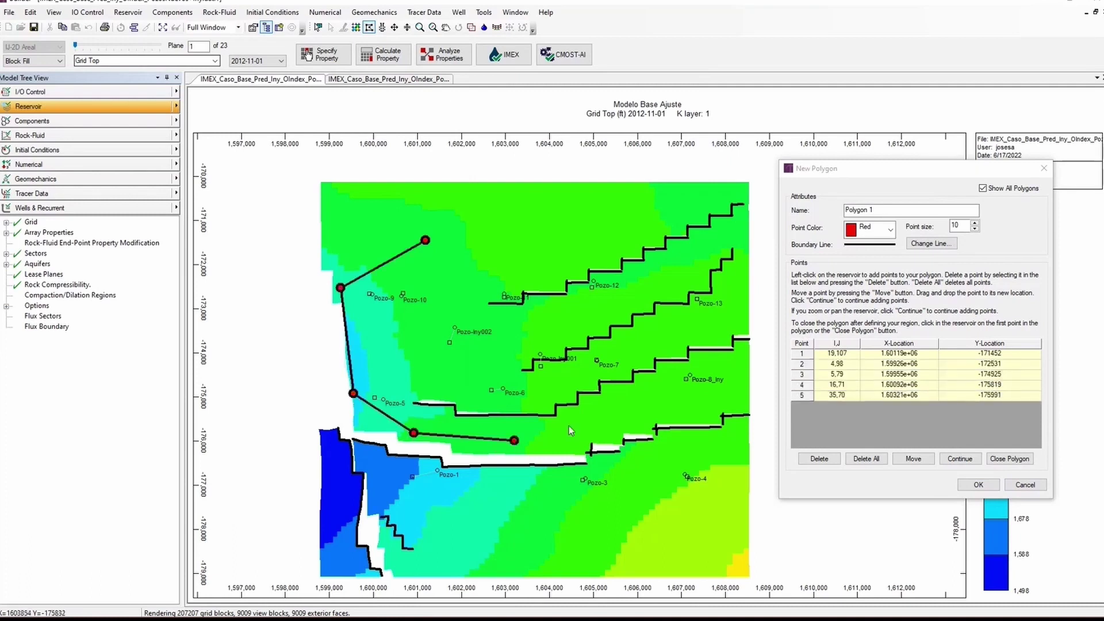
{"action": "left_click", "coordinate": [596, 409]}
{"action": "left_click", "coordinate": [622, 332]}
{"action": "left_click", "coordinate": [633, 225]}
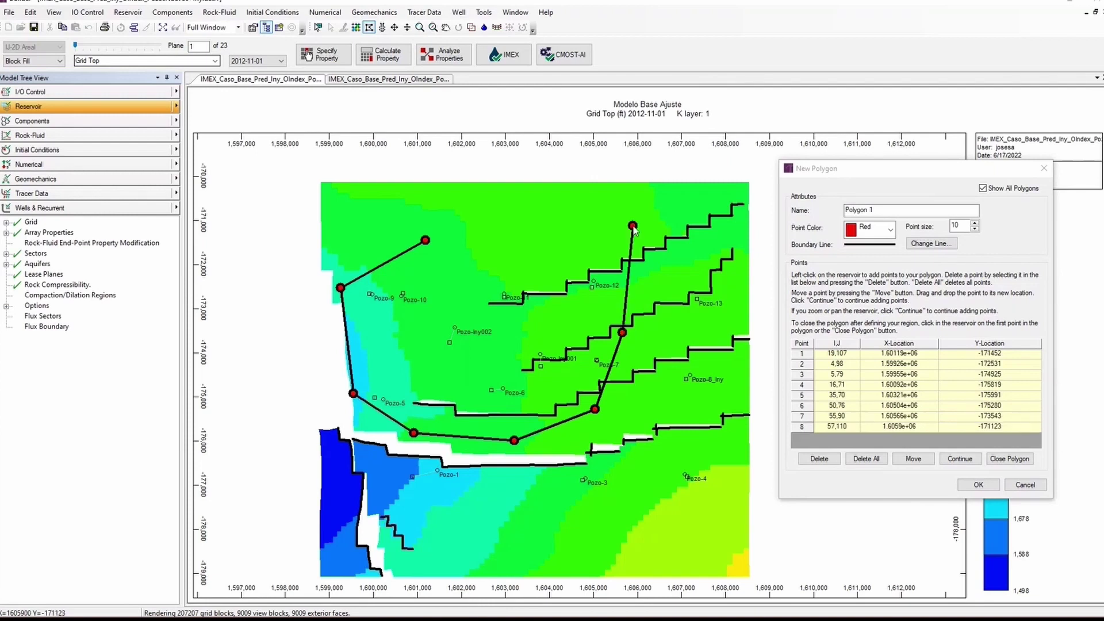
{"action": "left_click", "coordinate": [527, 224]}
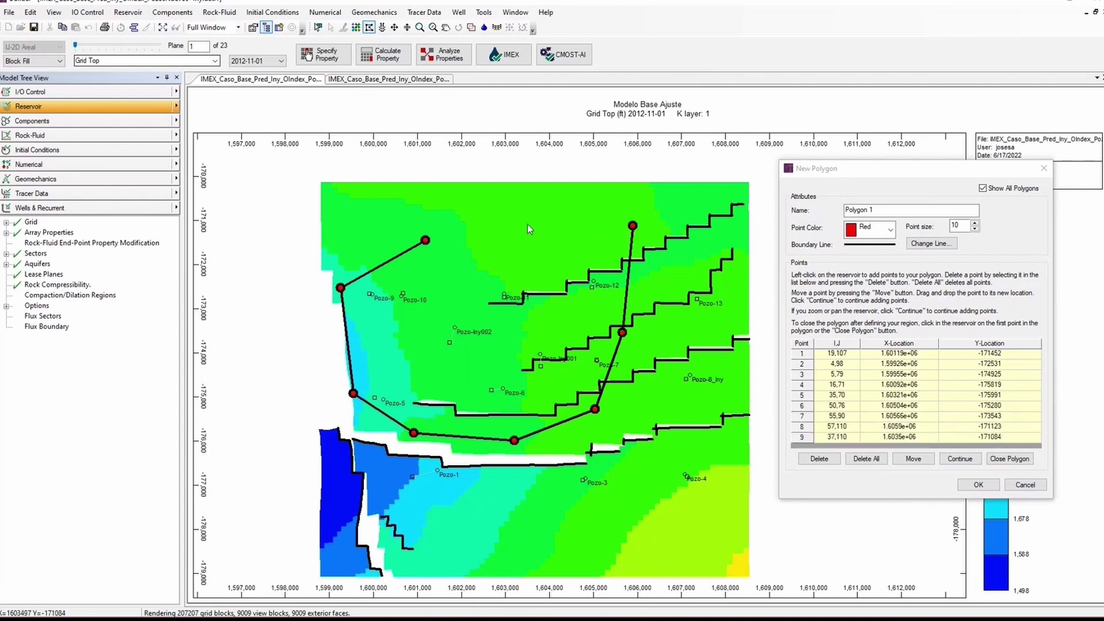
{"action": "left_click", "coordinate": [1024, 460]}
- Save the new polygon as Polygon 1 and close the Polygon Manager
{"action": "left_click", "coordinate": [882, 211]}
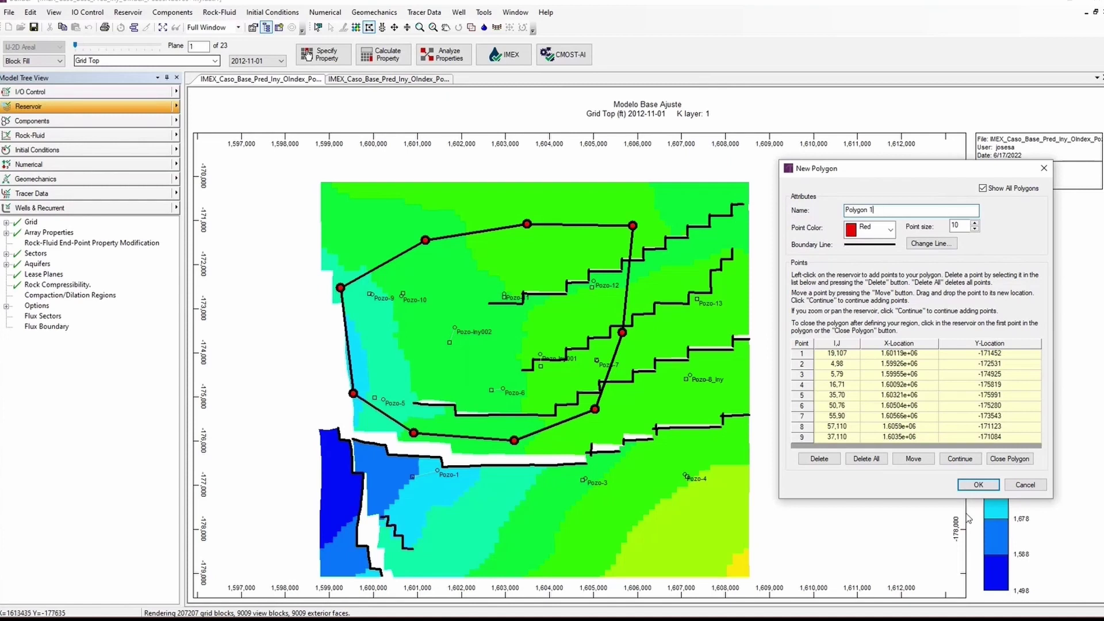
{"action": "left_click", "coordinate": [979, 486]}
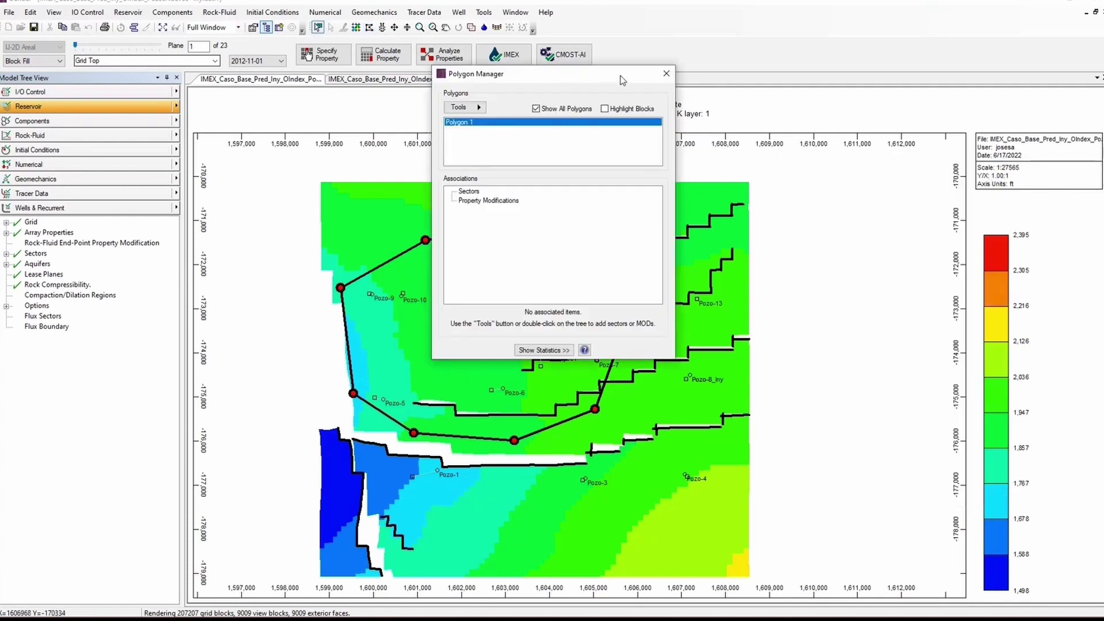
{"action": "left_click", "coordinate": [666, 75]}
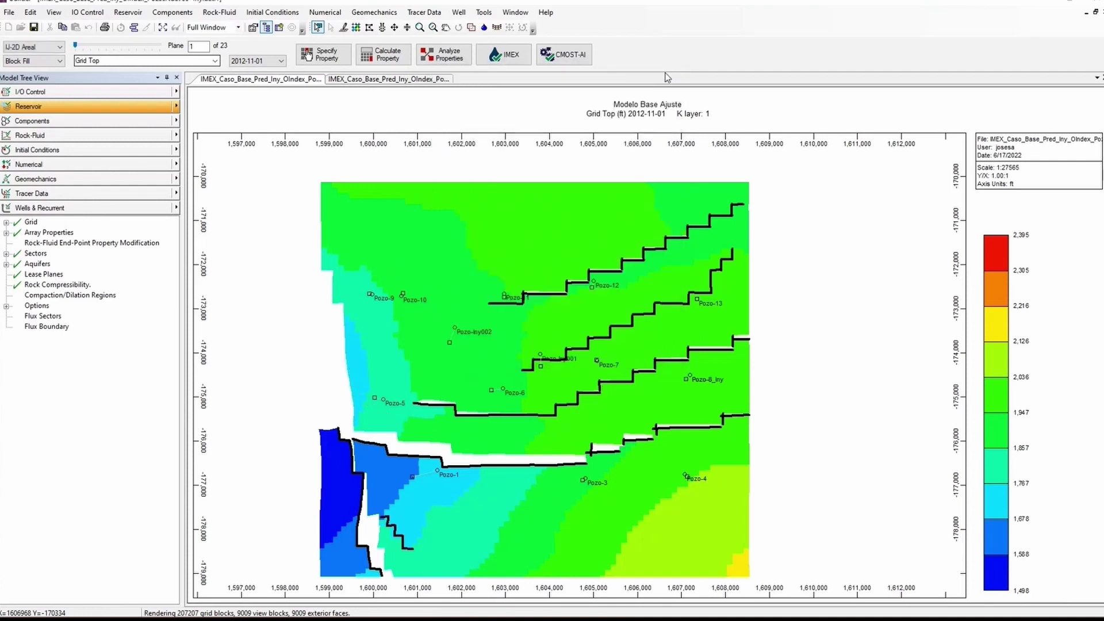
- Start grid editing in the limited mode that preserves most data, and choose Polygon 1 as the boundary for submodel extraction
{"action": "left_click", "coordinate": [344, 28]}
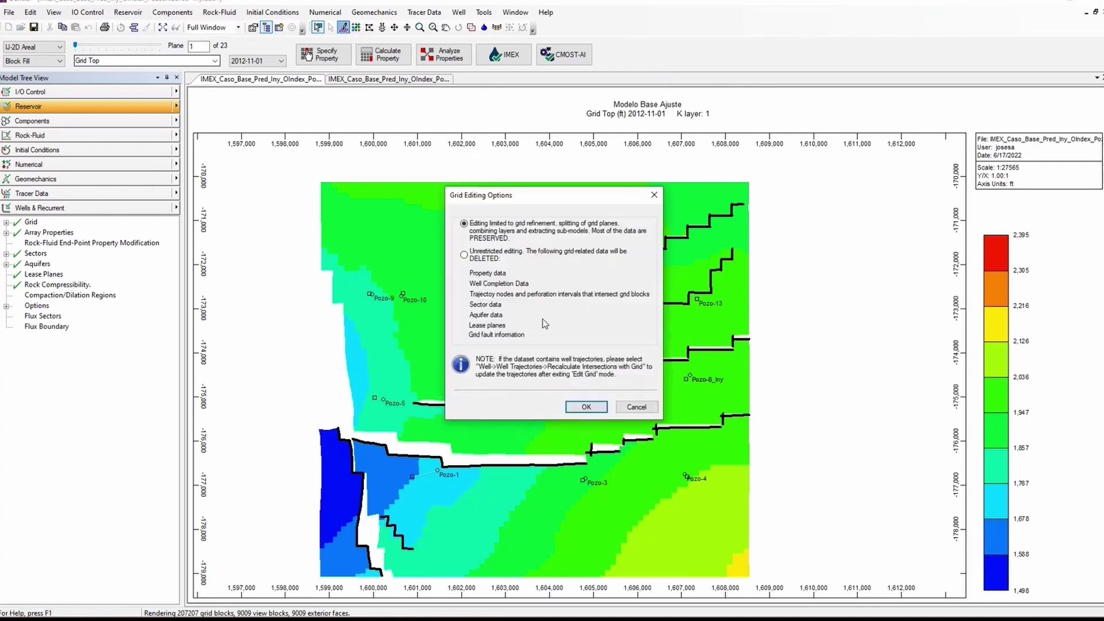
{"action": "left_click", "coordinate": [583, 406]}
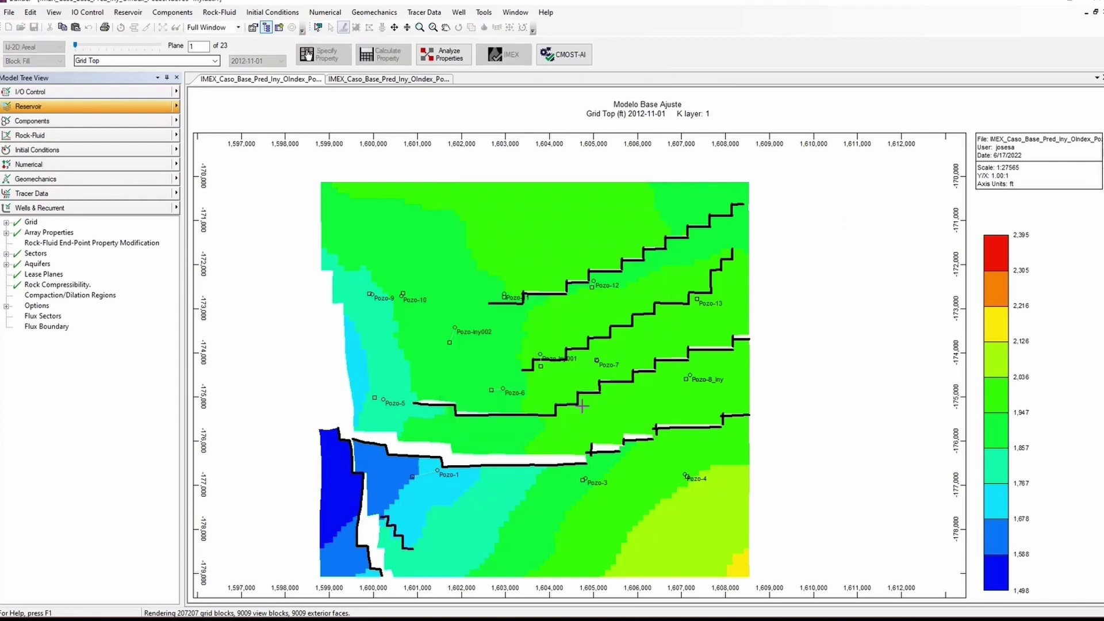
{"action": "left_click", "coordinate": [130, 12]}
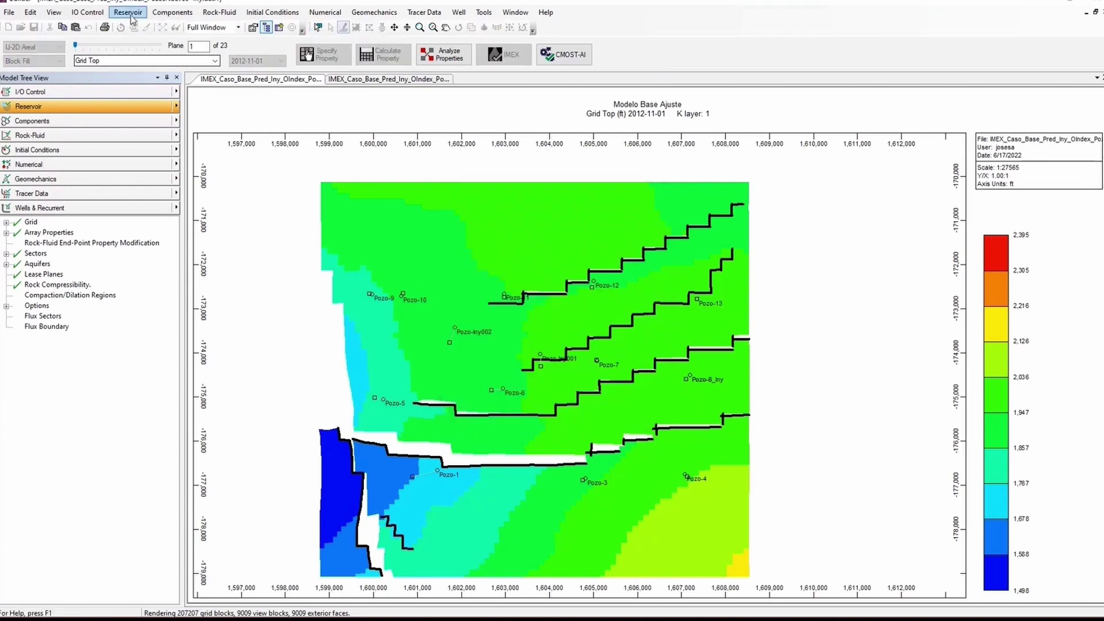
{"action": "mouse_move", "coordinate": [147, 53]}
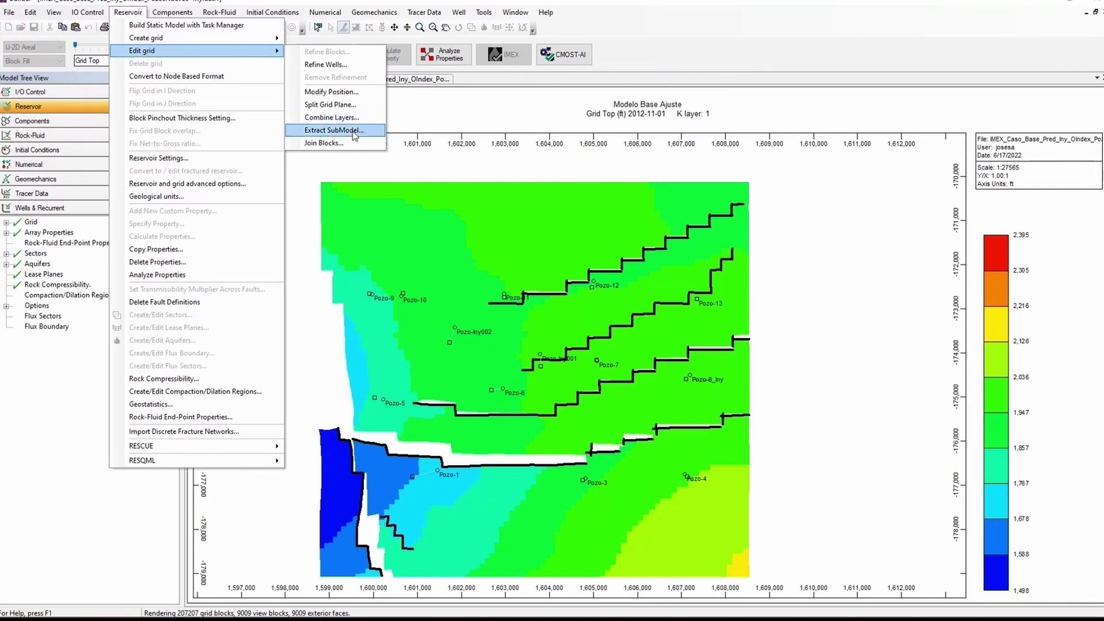
{"action": "left_click", "coordinate": [334, 131]}
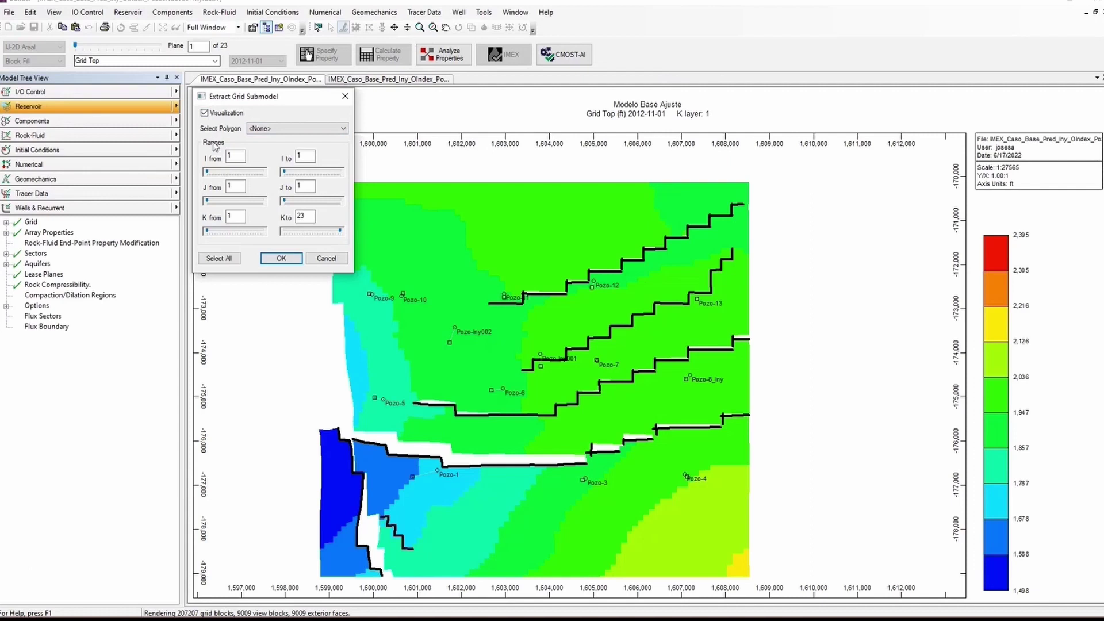
{"action": "left_click", "coordinate": [309, 128]}
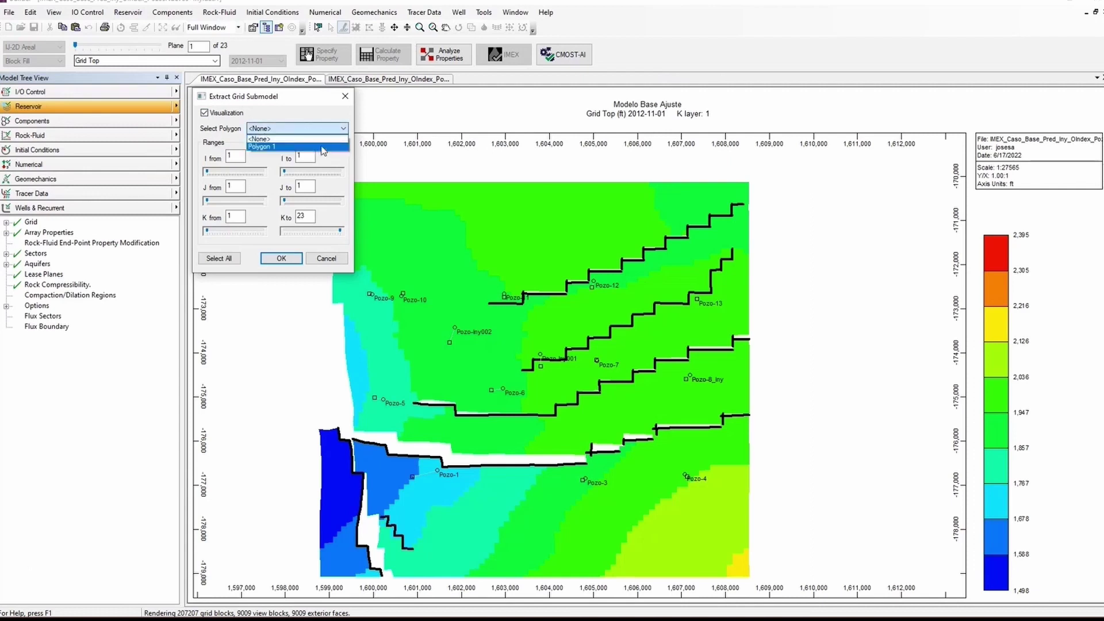
{"action": "left_click", "coordinate": [322, 146]}
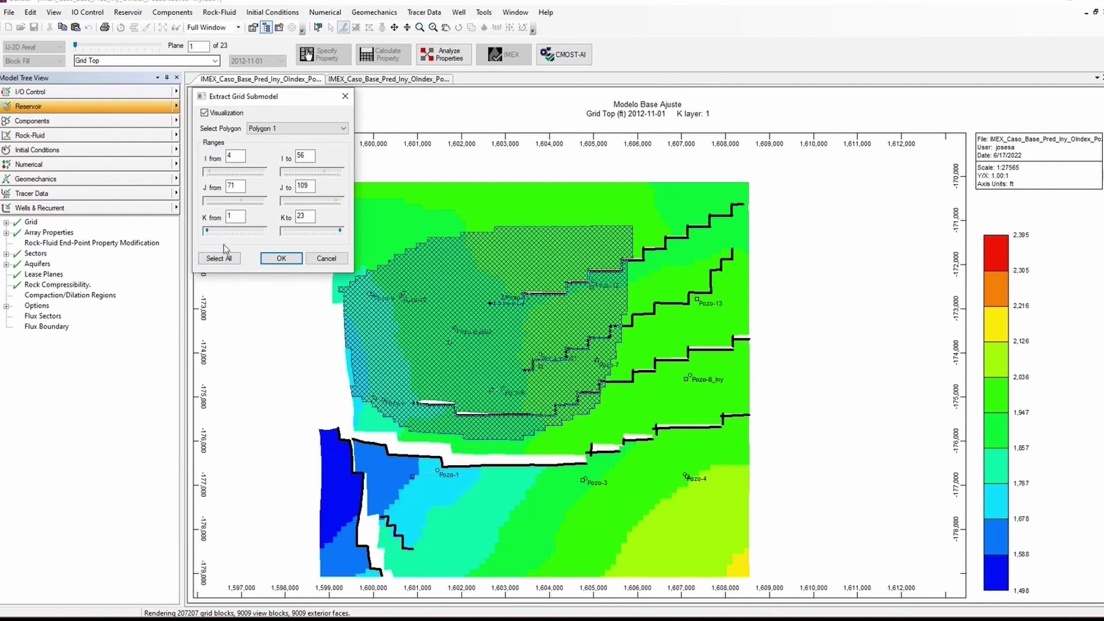
- Run the Polygon 1 submodel extraction, accept the aquifer and polygon removal notices, and recalculate the pinched-out blocks using the new tolerance
{"action": "left_click", "coordinate": [272, 258]}
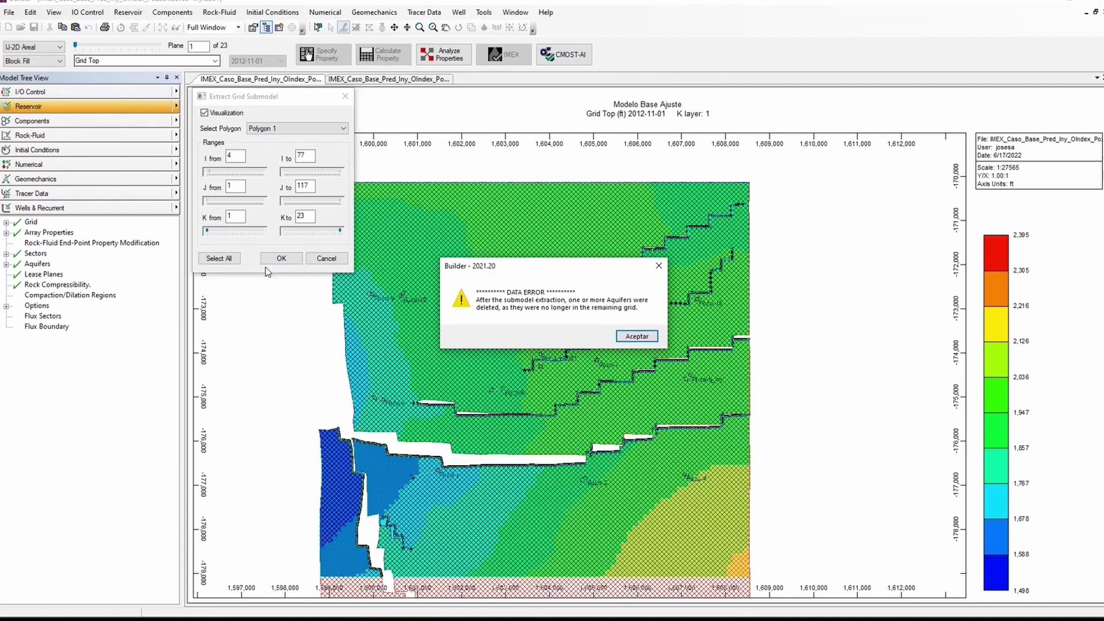
{"action": "left_click", "coordinate": [648, 338]}
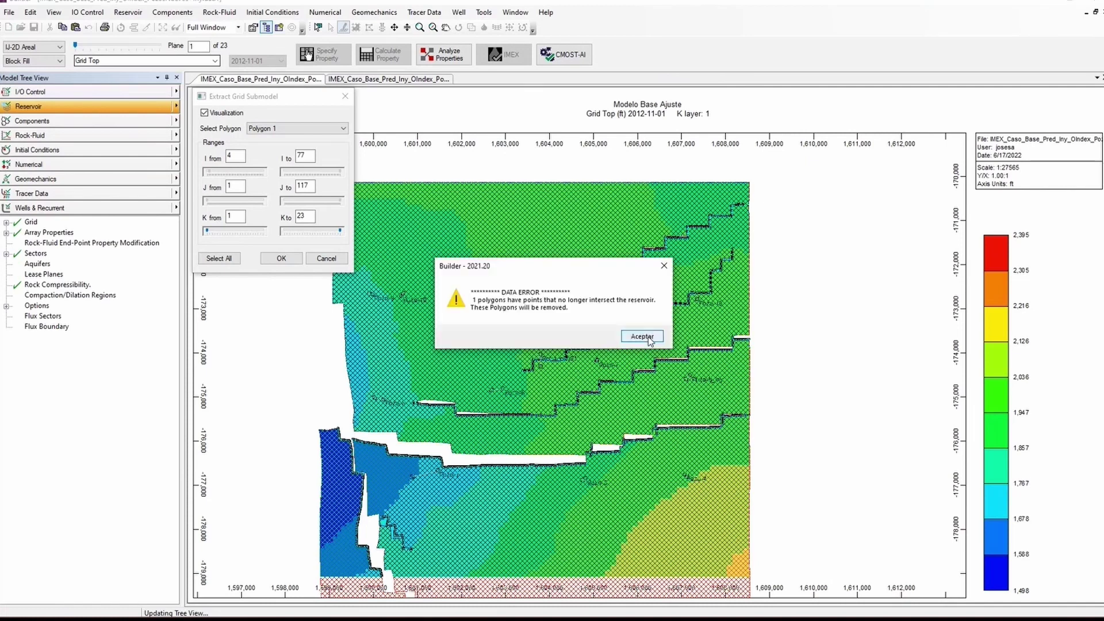
{"action": "left_click", "coordinate": [649, 338]}
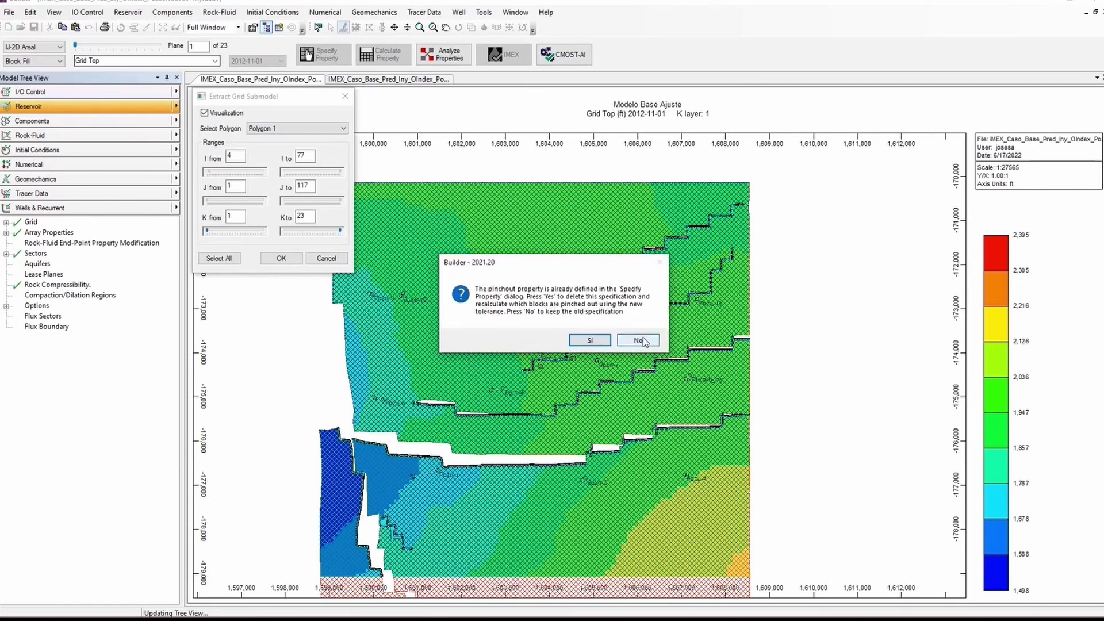
{"action": "left_click", "coordinate": [601, 339]}
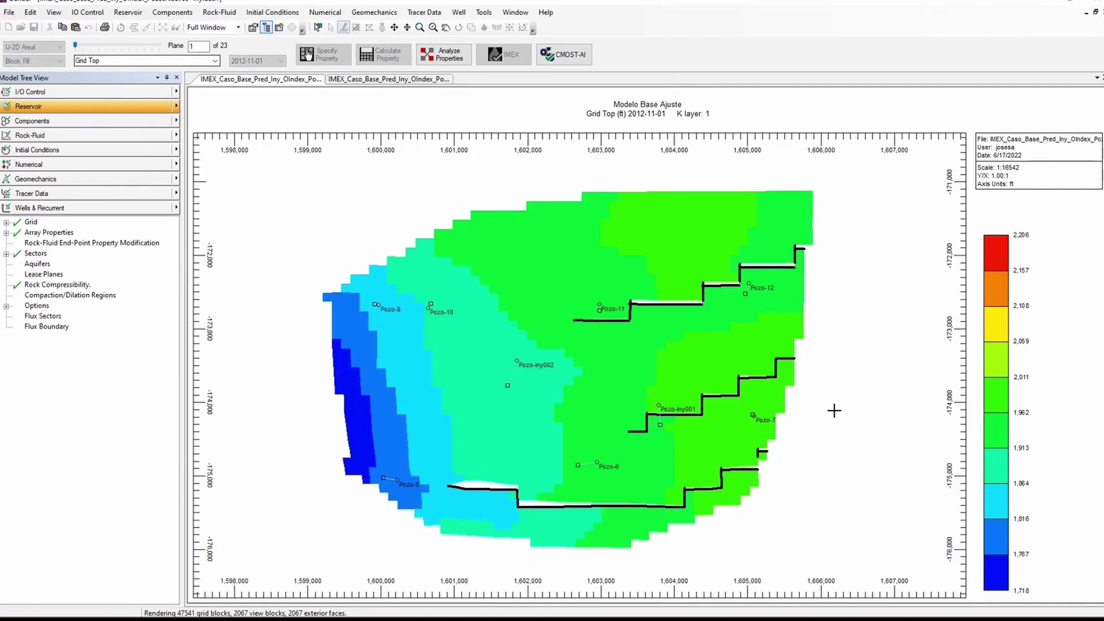
- Leave grid editing, then display the polygon-based submodel in 3D View and rotate it to inspect its outline, layers and faults
{"action": "scroll", "coordinate": [834, 411], "scroll_direction": "down", "scroll_amount": 1}
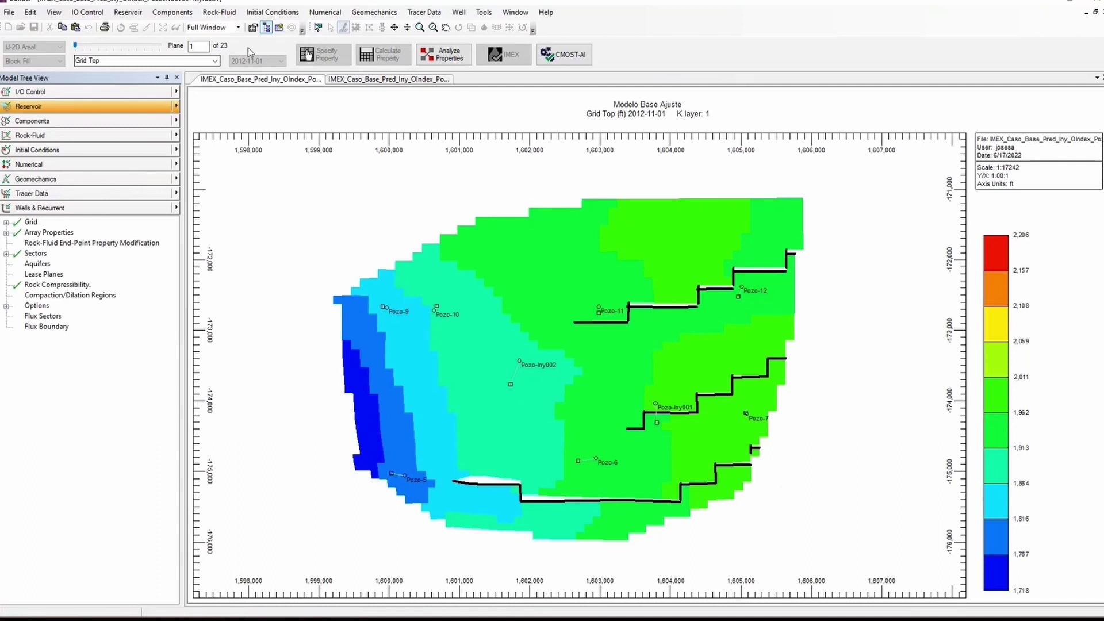
{"action": "left_click", "coordinate": [312, 28]}
{"action": "left_click", "coordinate": [58, 47]}
{"action": "left_click", "coordinate": [17, 70]}
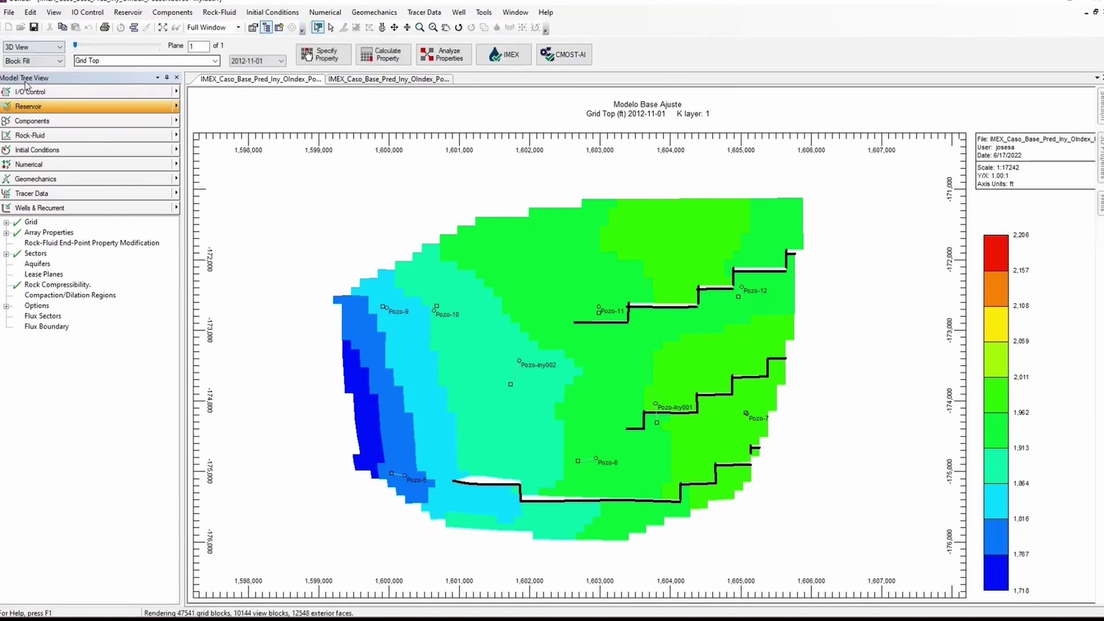
{"action": "left_click", "coordinate": [458, 28]}
{"action": "left_click_drag", "start_coordinate": [667, 284], "coordinate": [603, 525]}
{"action": "left_click_drag", "start_coordinate": [520, 502], "coordinate": [816, 438]}
{"action": "left_click_drag", "start_coordinate": [471, 503], "coordinate": [666, 497]}
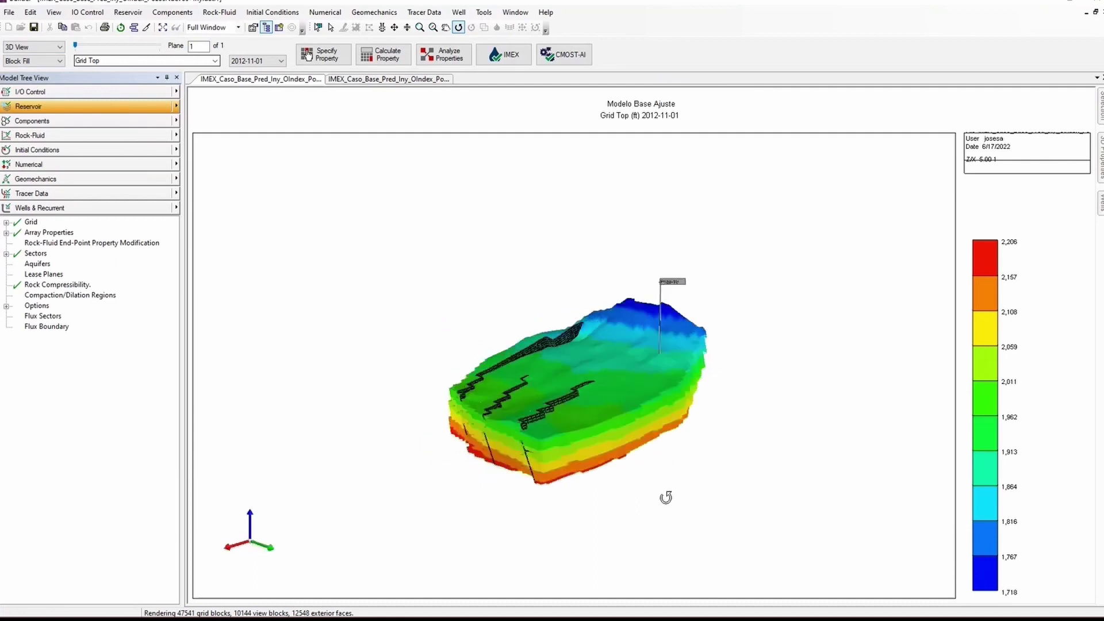